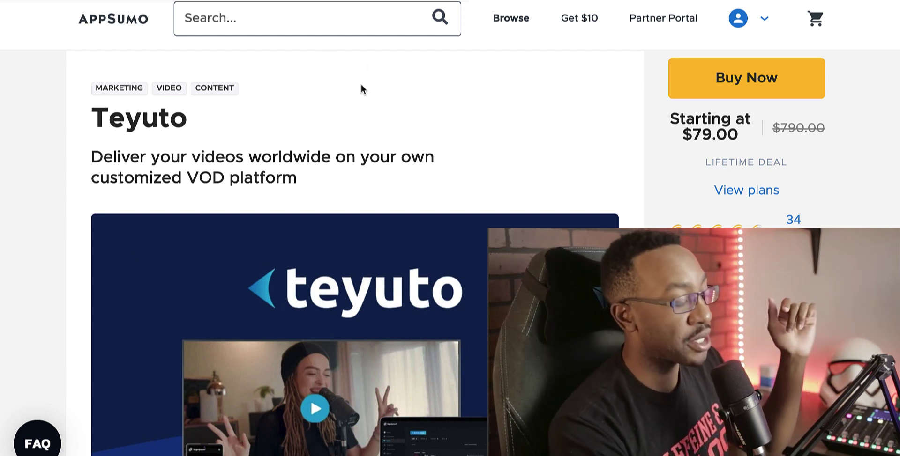
Step: Scroll the AppSumo Teyuto deal page down to the WeShort screenshots and 'Monetize your way' text
scroll(361, 87, "down", 5)
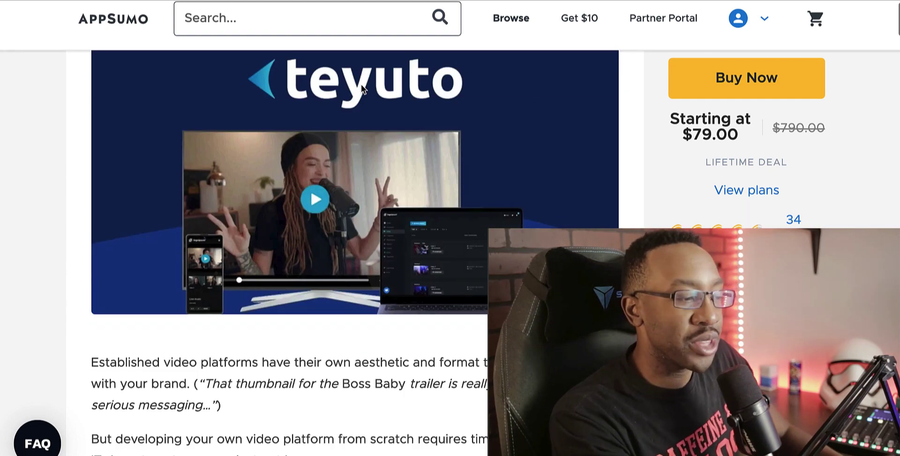
scroll(360, 84, "down", 20)
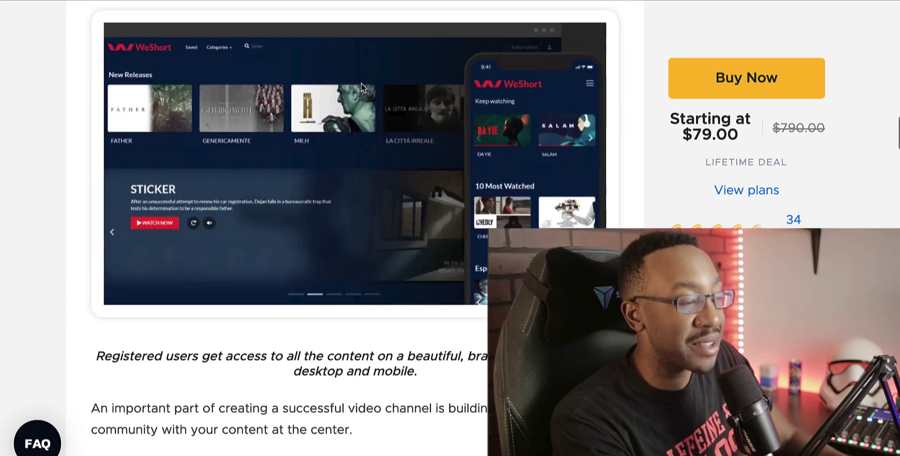
scroll(361, 83, "down", 10)
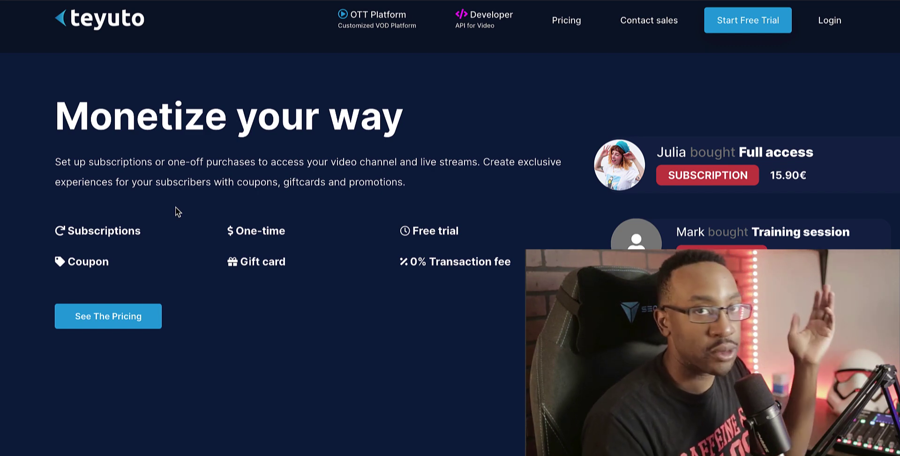
Step: Scroll down the Teyuto marketing homepage
scroll(176, 207, "down", 5)
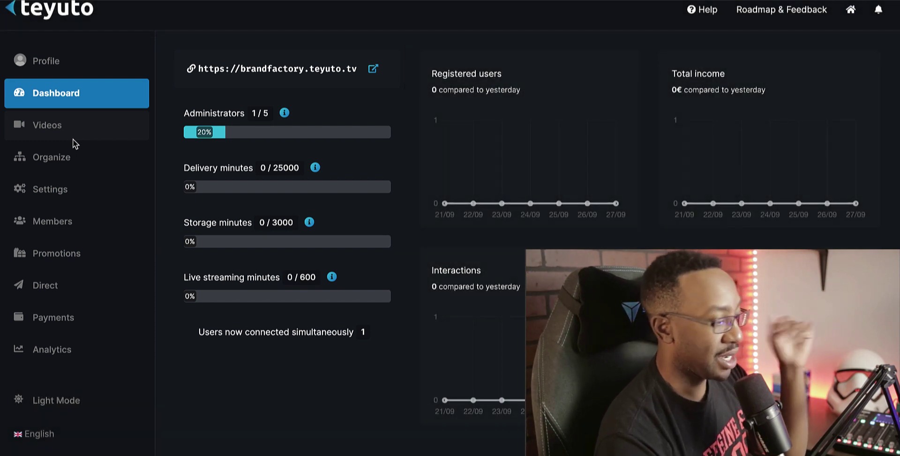
Step: Open the empty Videos library and bring up the Upload / Live streaming / Video quiz chooser
left_click(78, 134)
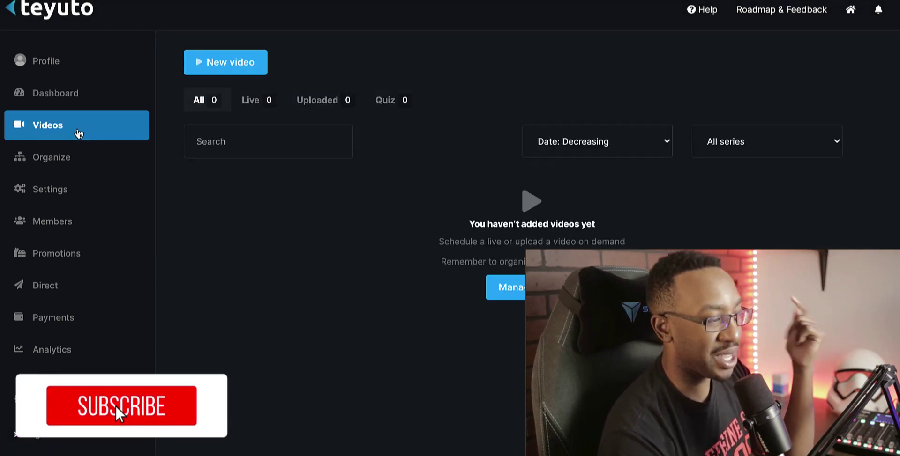
left_click(252, 62)
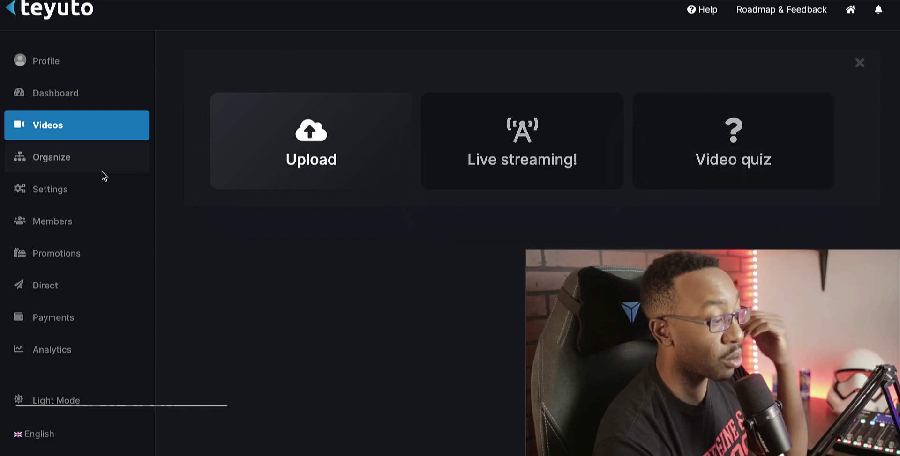
Step: Open Organize and look through the Packages, Categories and Series lists, ending on Series
left_click(85, 168)
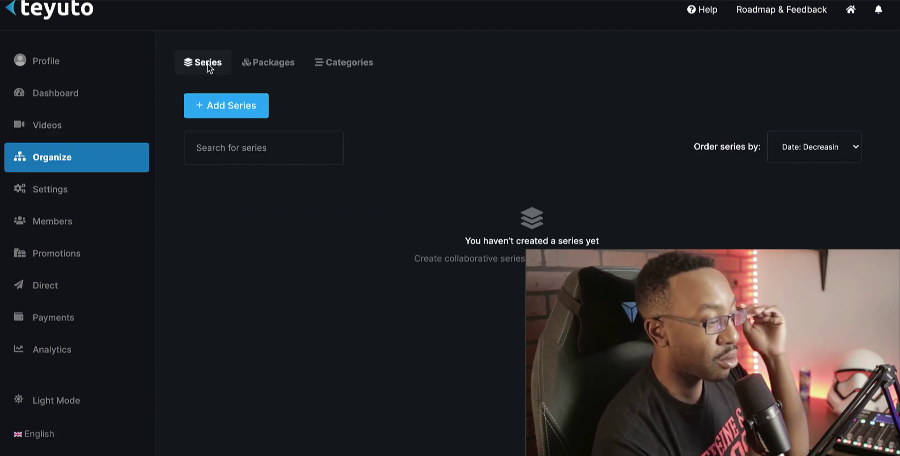
left_click(268, 62)
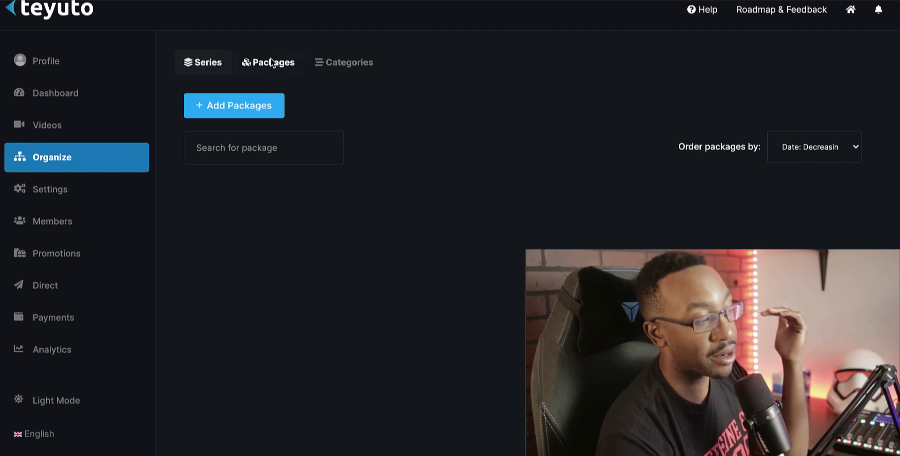
left_click(360, 61)
left_click(198, 64)
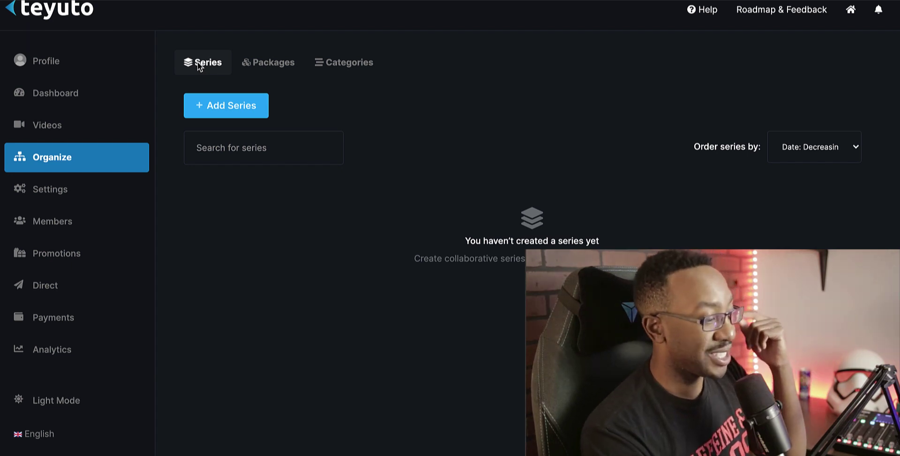
Step: Review the channel Settings page, then its SEO and Custom page tabs
left_click(48, 198)
scroll(389, 246, "down", 3)
scroll(390, 246, "up", 1)
scroll(389, 246, "down", 5)
scroll(346, 211, "down", 2)
scroll(304, 177, "up", 10)
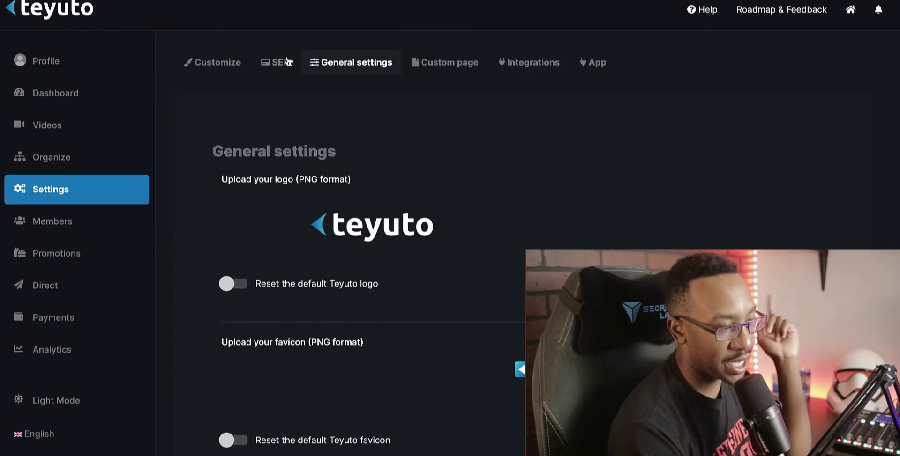
left_click(274, 61)
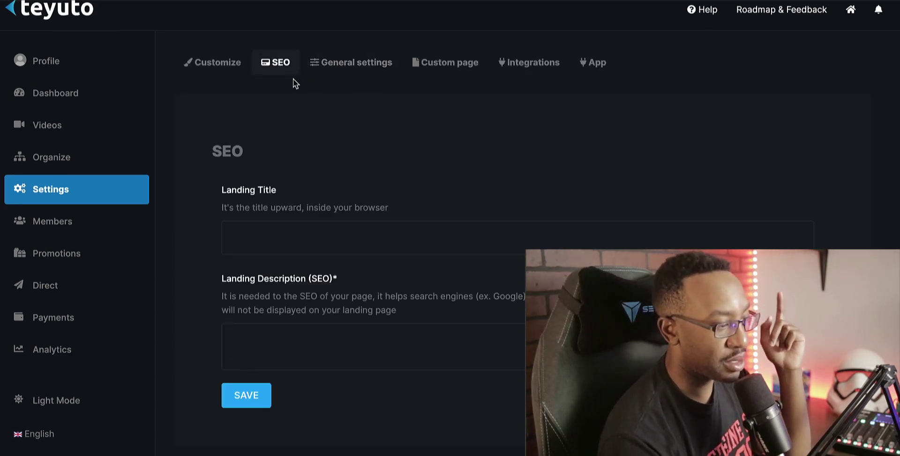
left_click(451, 69)
Step: Browse the list of available third-party integrations
left_click(504, 65)
scroll(413, 227, "down", 3)
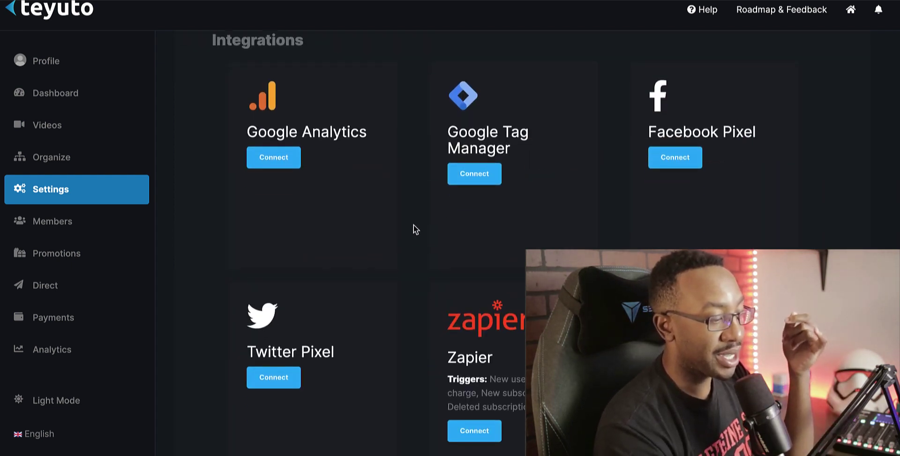
scroll(413, 228, "up", 2)
scroll(413, 226, "down", 4)
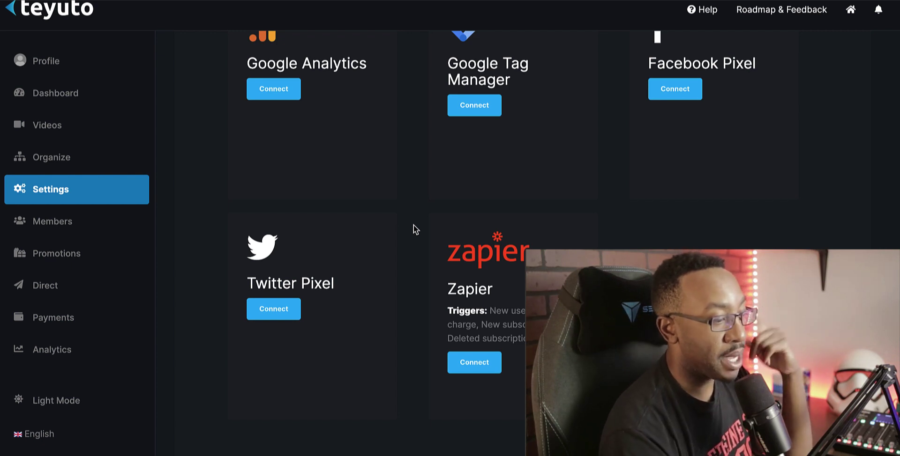
scroll(413, 227, "up", 3)
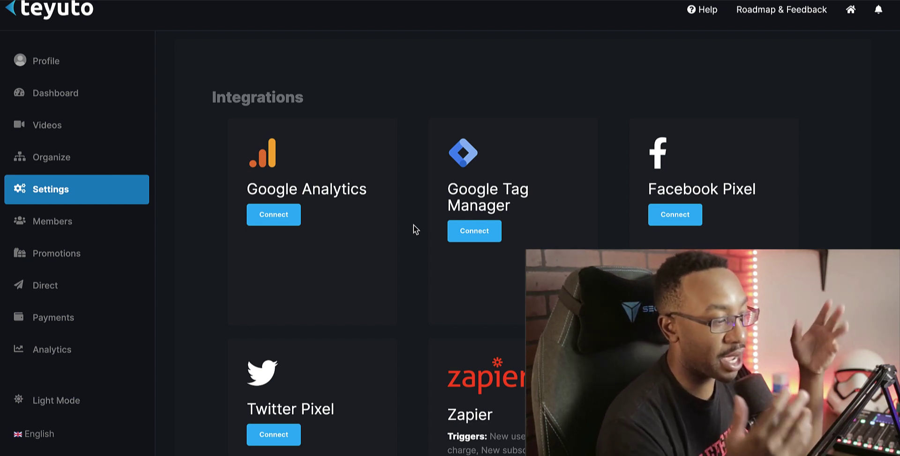
scroll(413, 224, "up", 1)
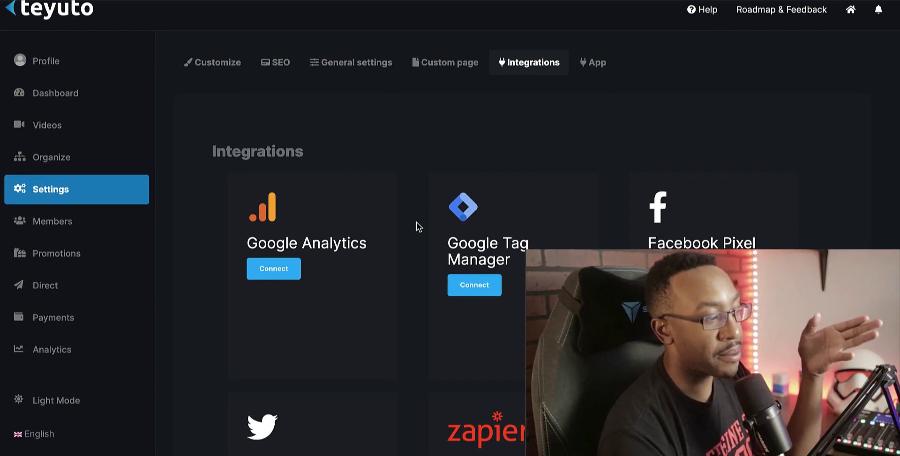
Step: Check the custom mobile and TV app options, then start generating a coupon under Promotions
left_click(584, 66)
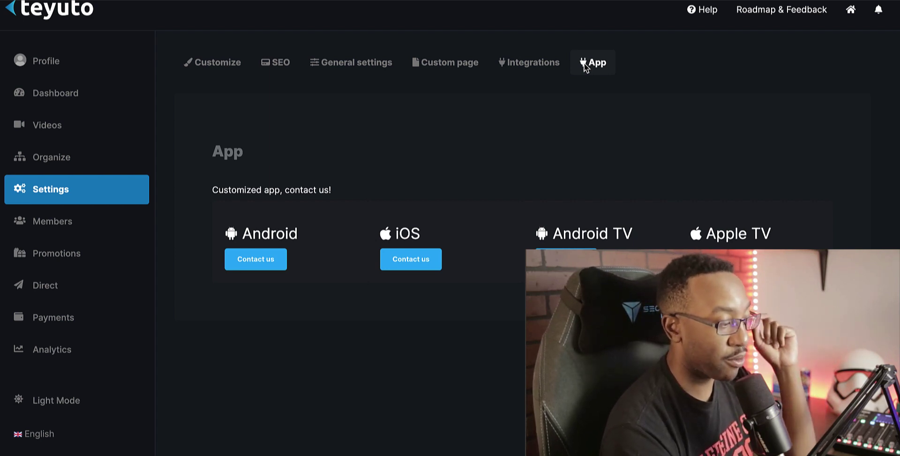
left_click(75, 266)
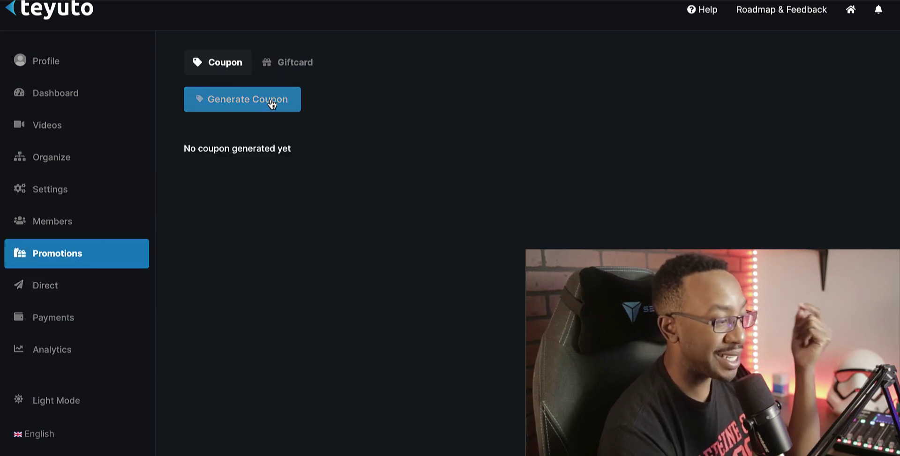
left_click(246, 107)
Step: Open the Direct email Send new form and scroll through it
left_click(84, 298)
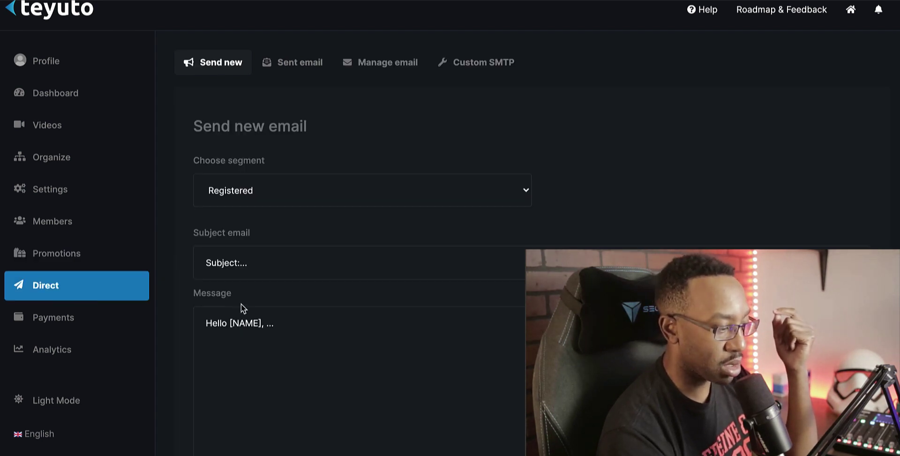
scroll(240, 368, "down", 2)
scroll(242, 368, "up", 2)
scroll(241, 369, "down", 2)
scroll(241, 368, "up", 2)
scroll(242, 365, "down", 1)
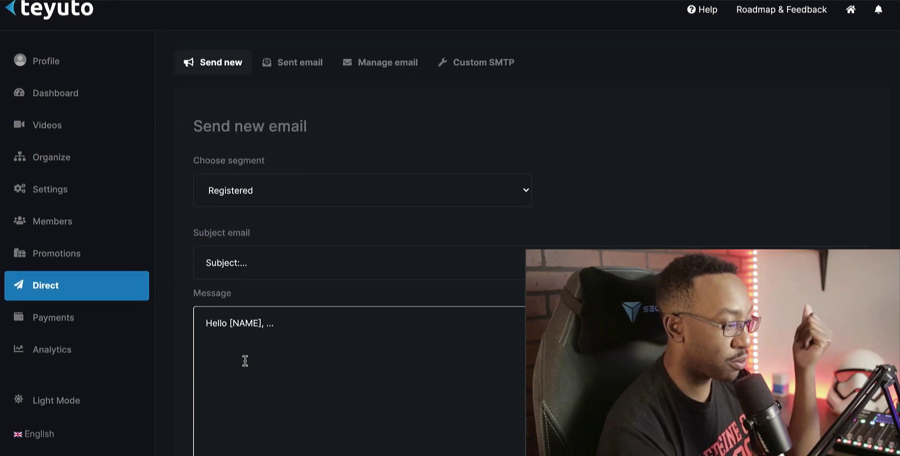
Step: Look over the audience segment options and close the list, leaving Registered selected
left_click(312, 203)
left_click(624, 199)
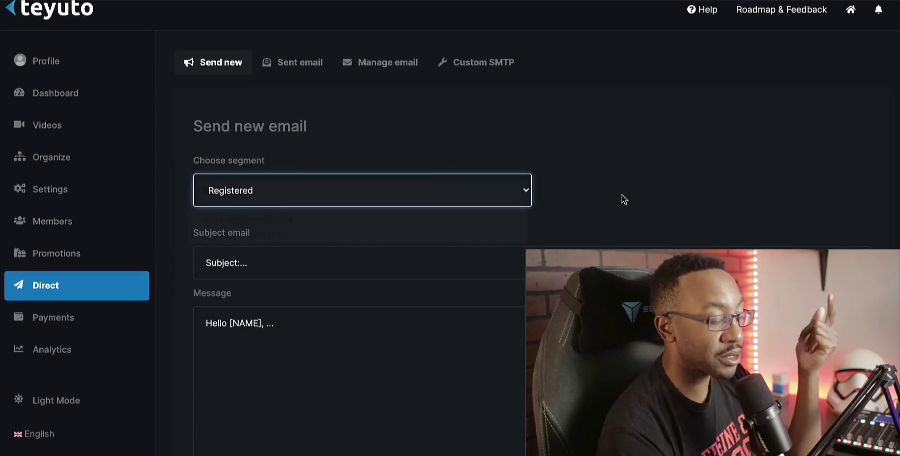
left_click(481, 199)
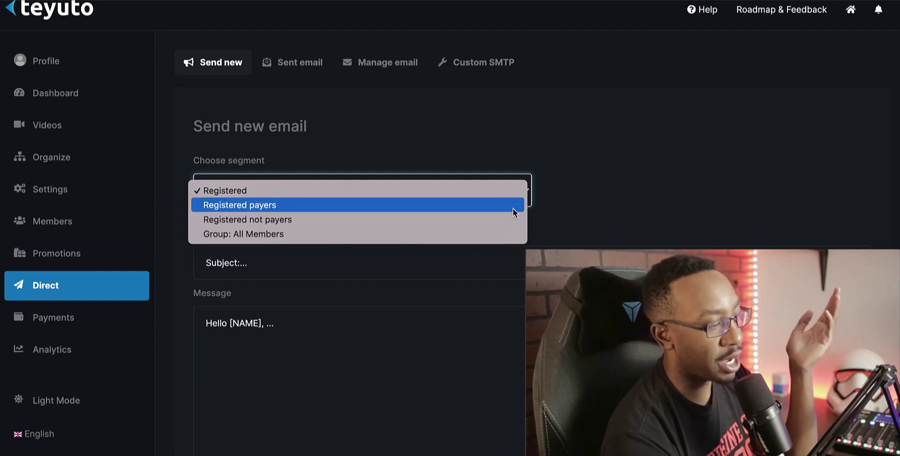
left_click(683, 175)
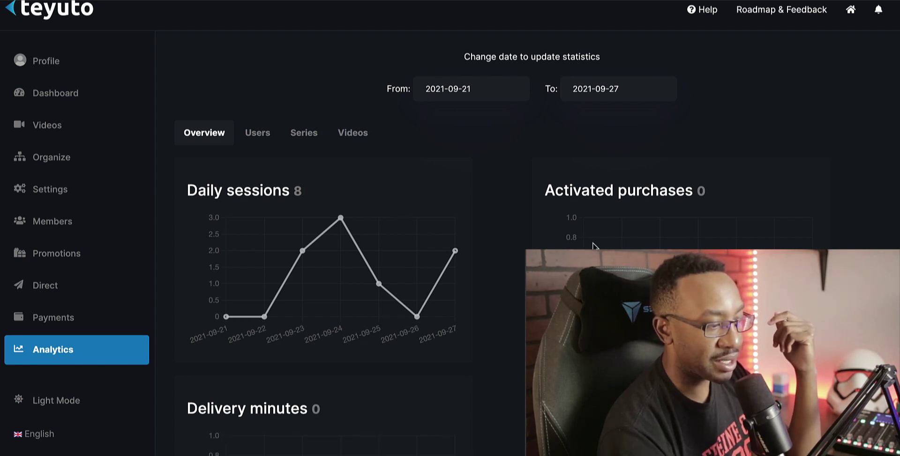
Step: Scroll the Analytics page down to Registered users and Most relevant categories, then back up
scroll(590, 242, "down", 4)
scroll(394, 228, "down", 1)
scroll(612, 220, "down", 1)
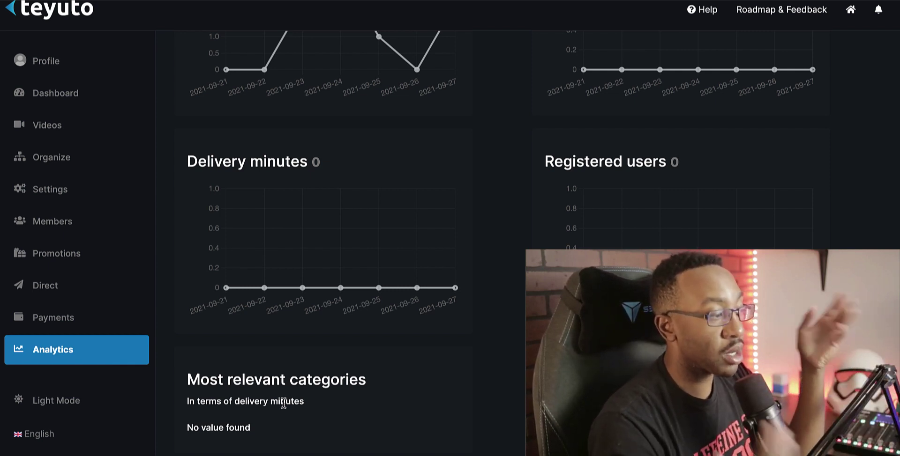
scroll(284, 406, "up", 6)
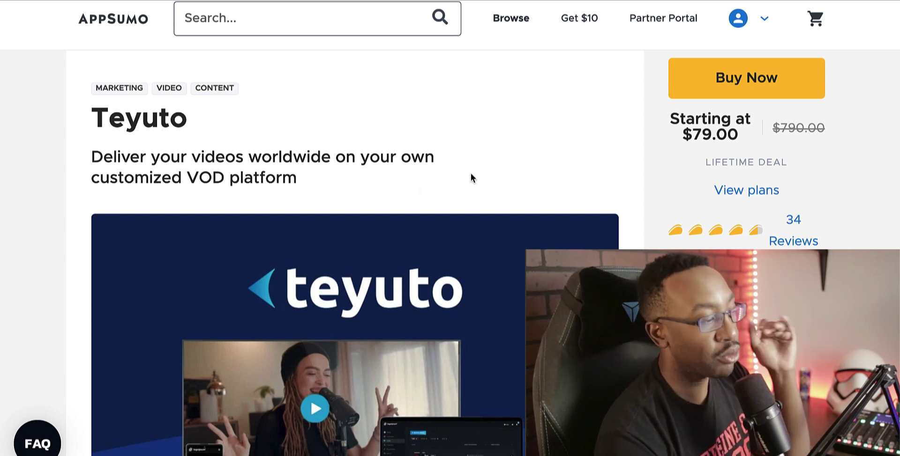
Step: Scroll past the Plans and Features terms to the $79.00 License Tier 1 card
scroll(471, 178, "down", 15)
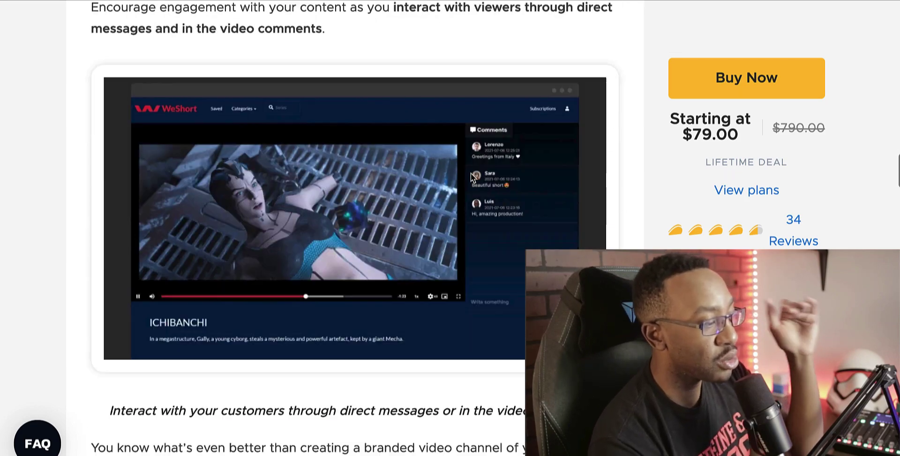
scroll(471, 178, "down", 20)
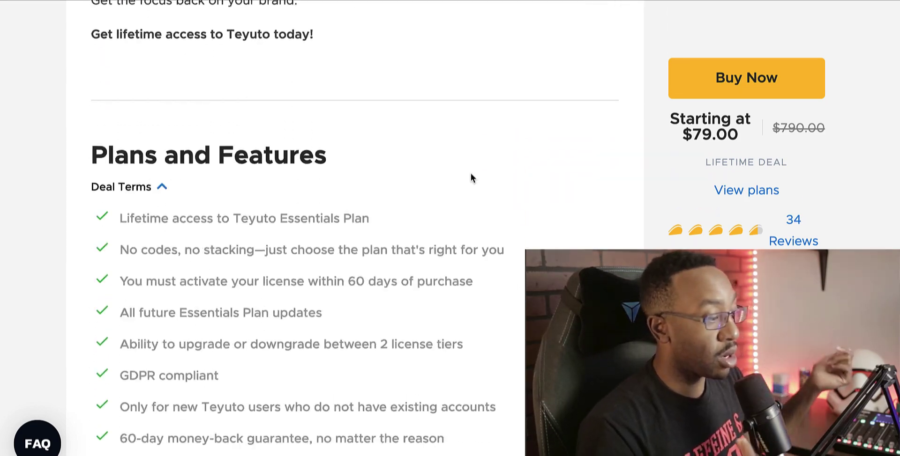
scroll(471, 178, "down", 15)
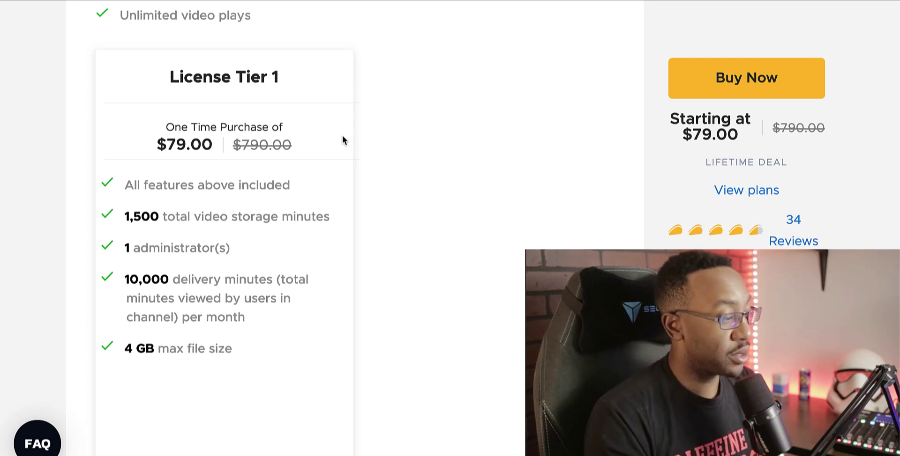
Step: Scroll further down to the full $159.00 License Tier 2 card
scroll(342, 136, "down", 5)
scroll(342, 136, "down", 8)
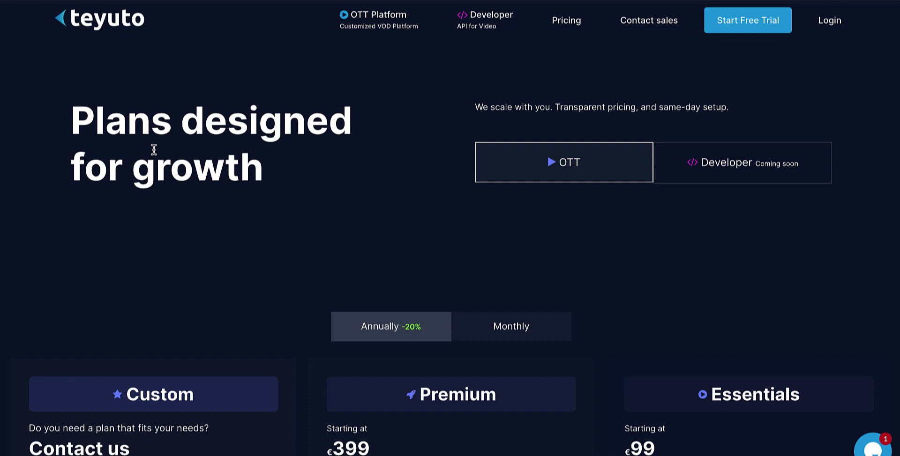
Step: Scroll through the Custom, Premium (from €399) and Essentials (from €99) plan feature lists
scroll(185, 291, "down", 5)
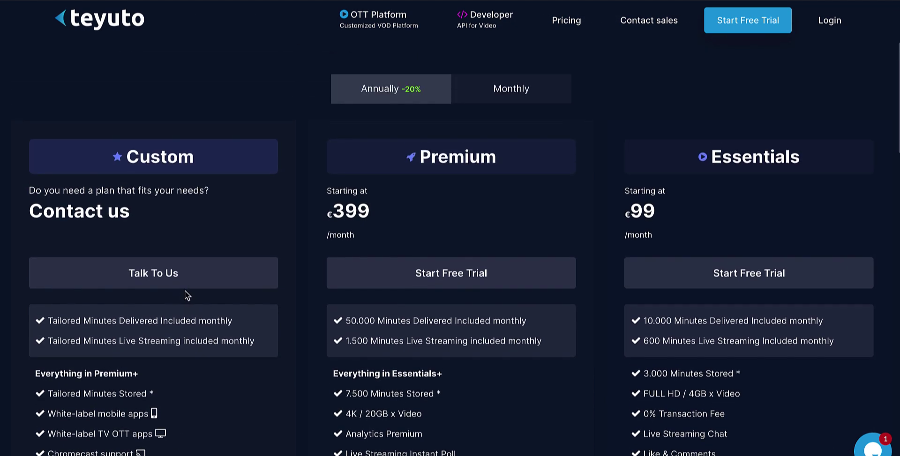
scroll(186, 284, "down", 1)
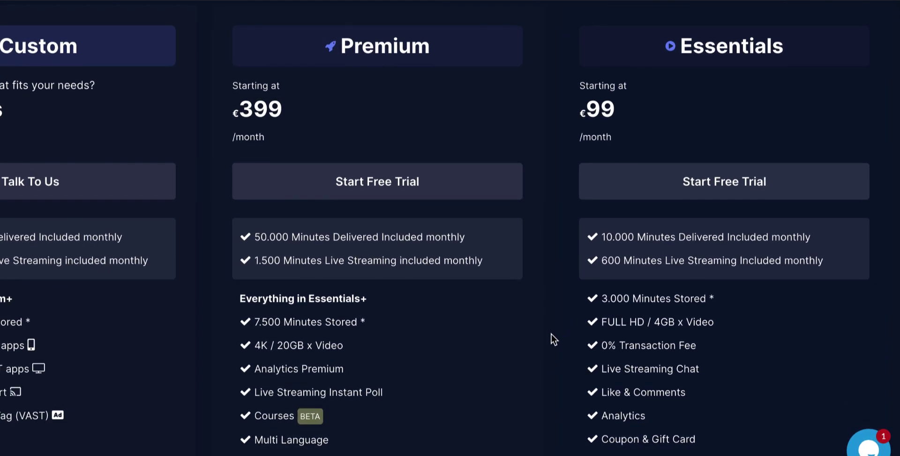
scroll(550, 334, "down", 1)
scroll(550, 333, "up", 1)
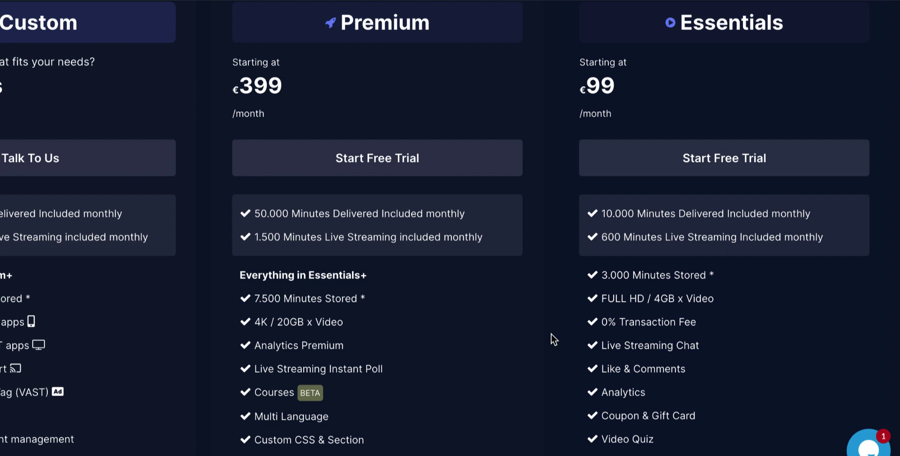
scroll(550, 334, "down", 3)
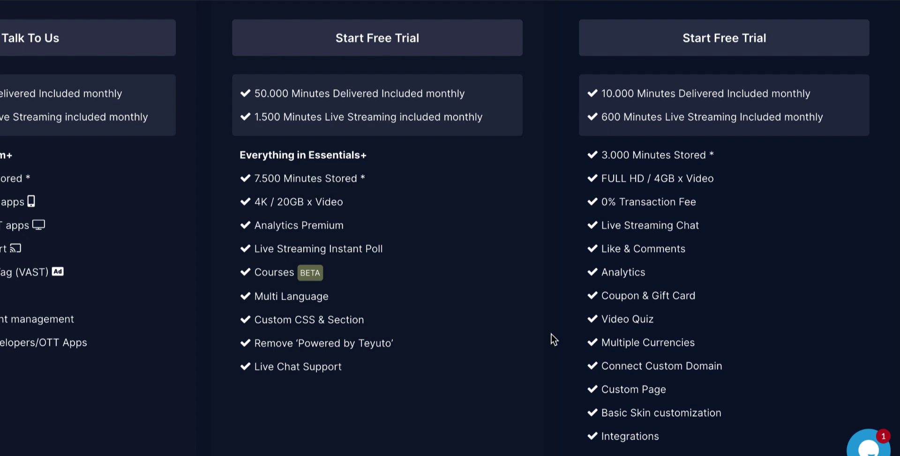
scroll(550, 334, "up", 3)
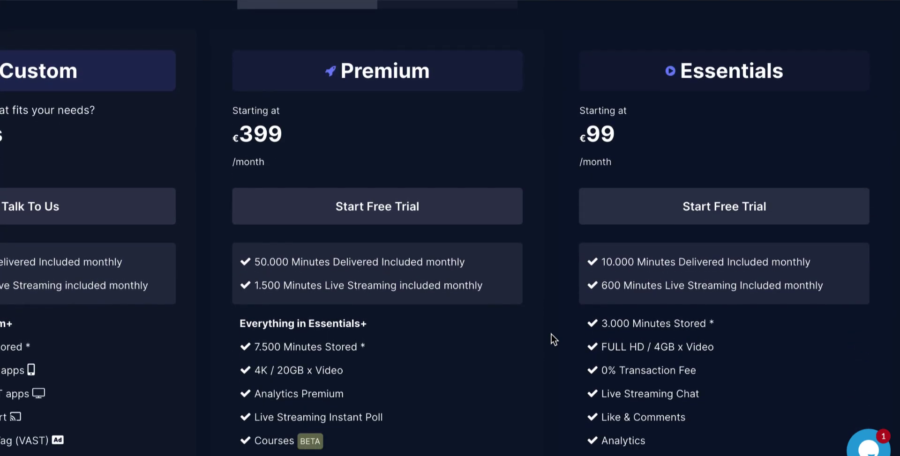
scroll(550, 333, "down", 2)
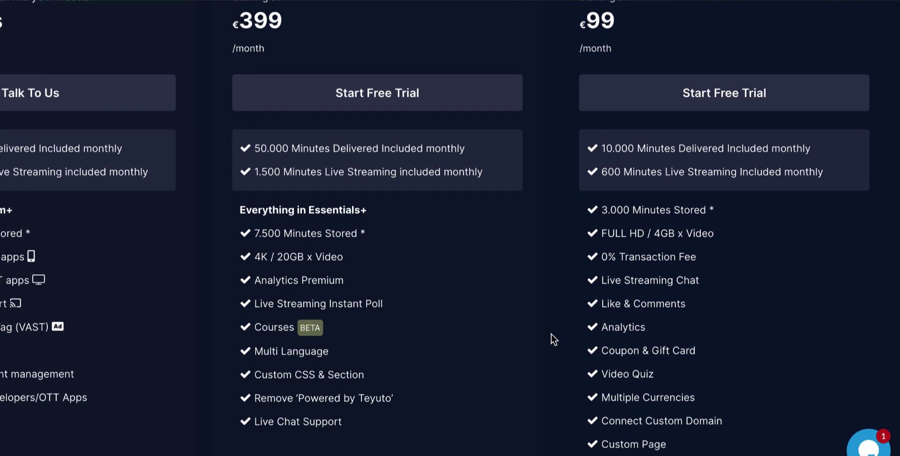